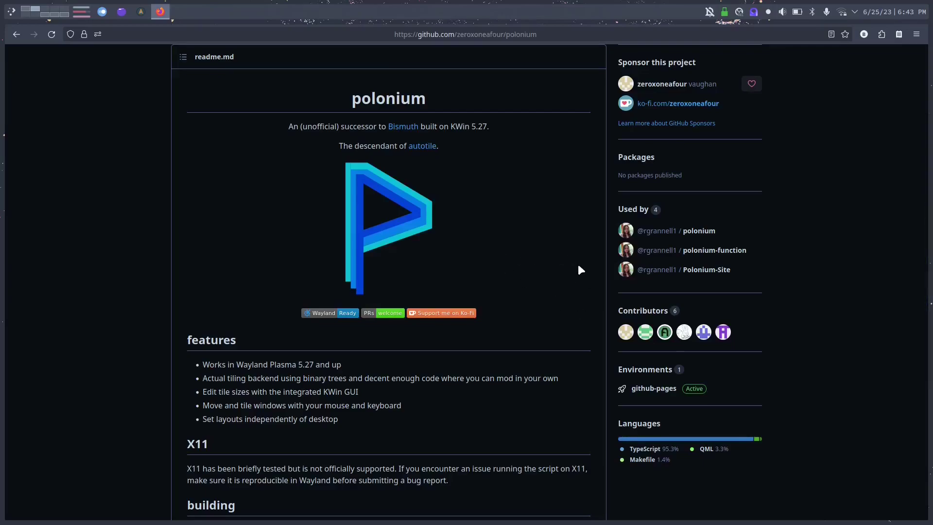
# Read the polonium repository's file list and readme, including features, X11 support and build commands, and close the browser.
pyautogui.scroll(8, 577, 261)
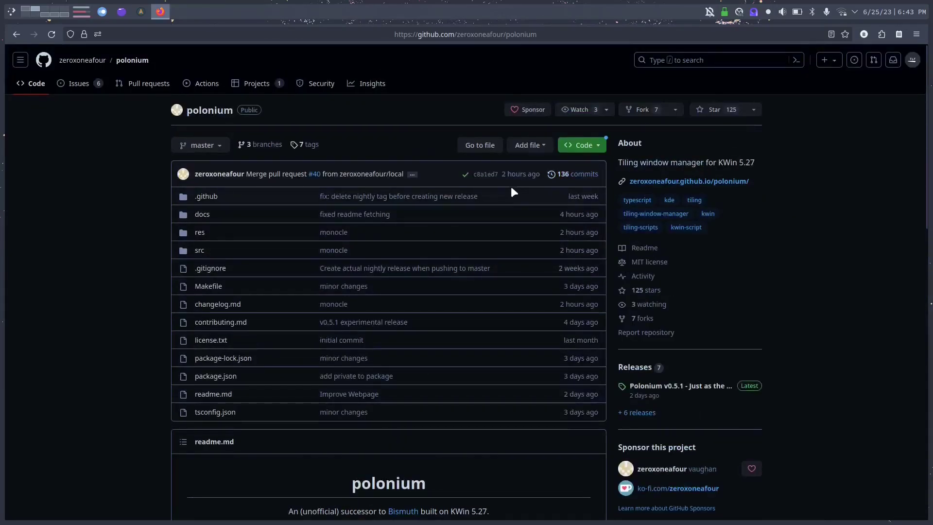
pyautogui.scroll(-4, 541, 258)
pyautogui.scroll(-2, 543, 263)
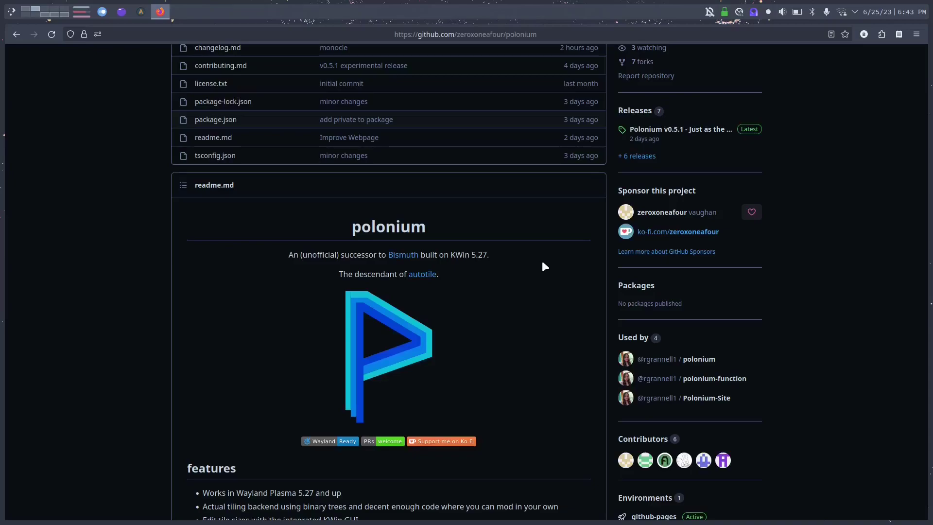
pyautogui.scroll(-3, 542, 263)
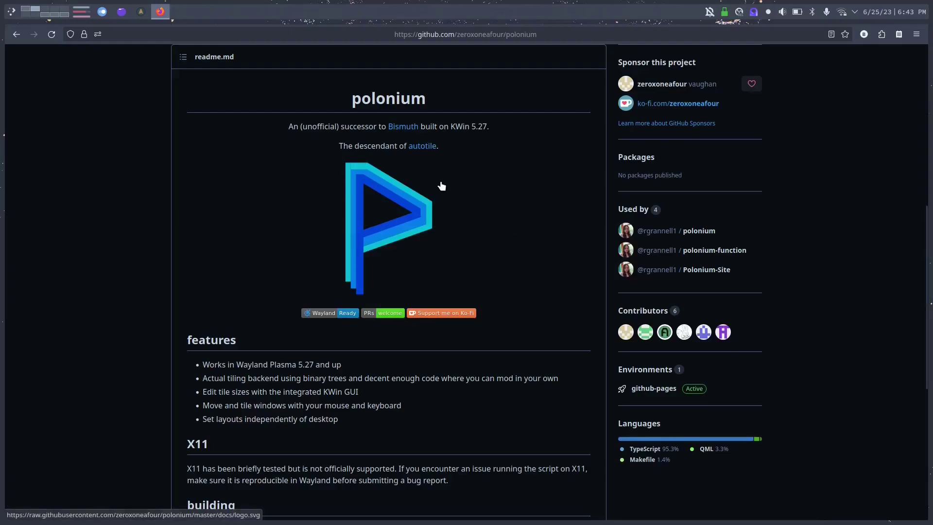
pyautogui.scroll(-4, 477, 186)
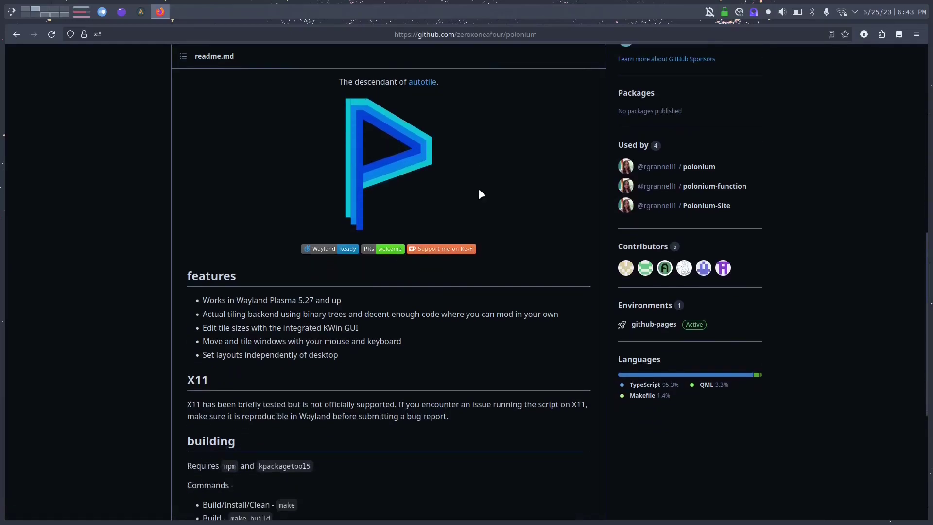
pyautogui.scroll(-3, 478, 189)
pyautogui.scroll(5, 478, 190)
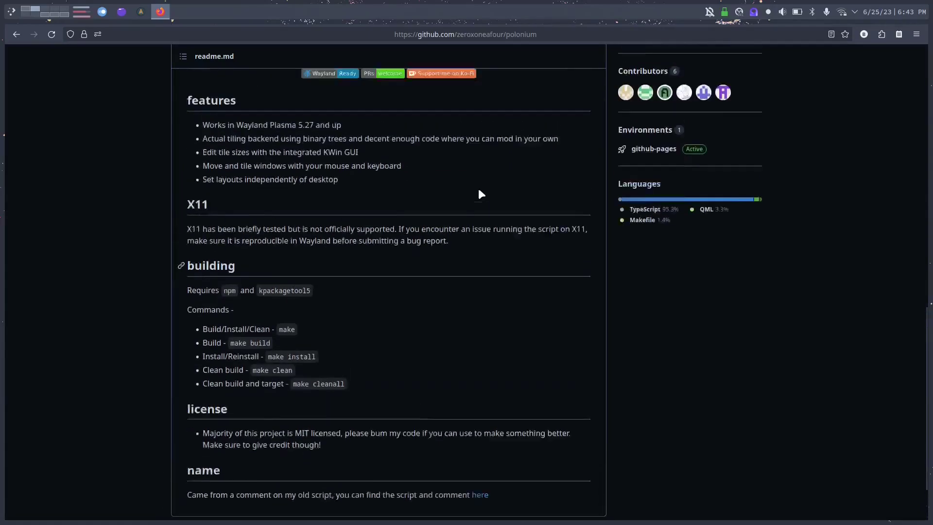
pyautogui.scroll(1, 479, 192)
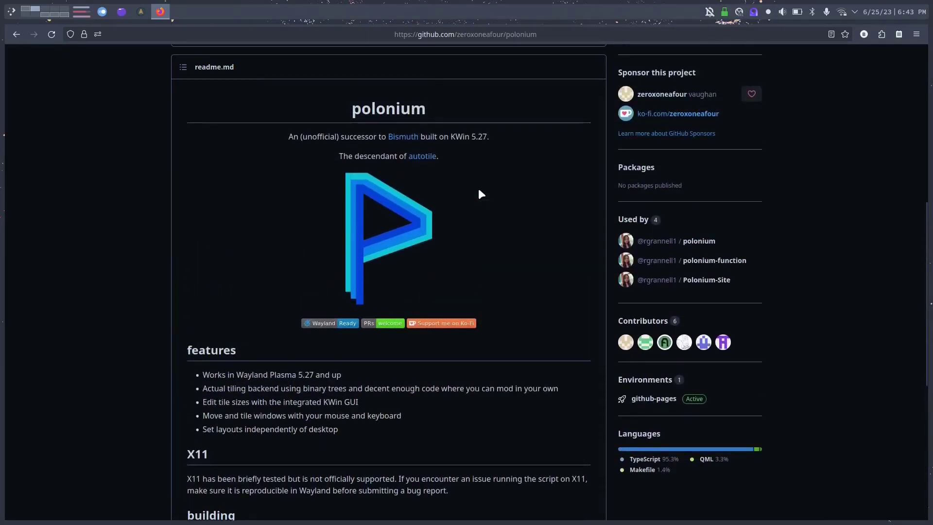
pyautogui.scroll(-6, 479, 192)
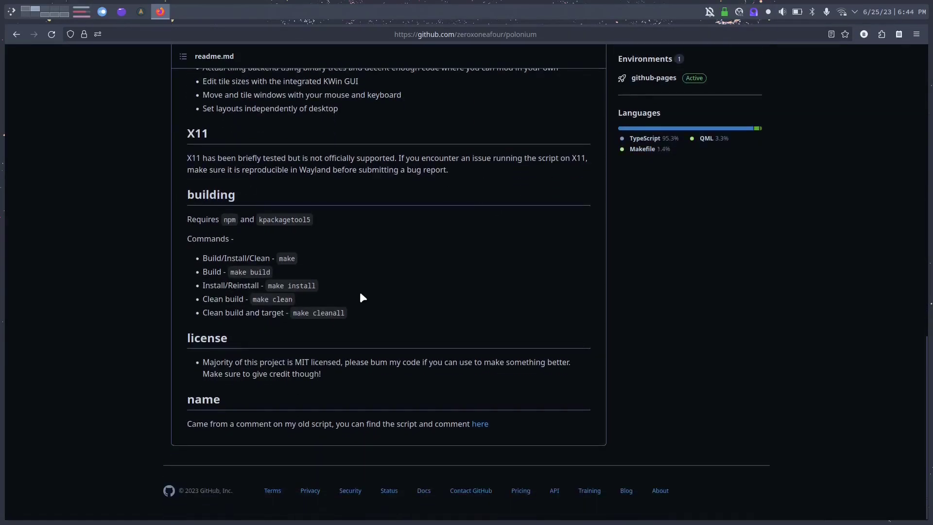
pyautogui.hotkey('ctrl', 'q')
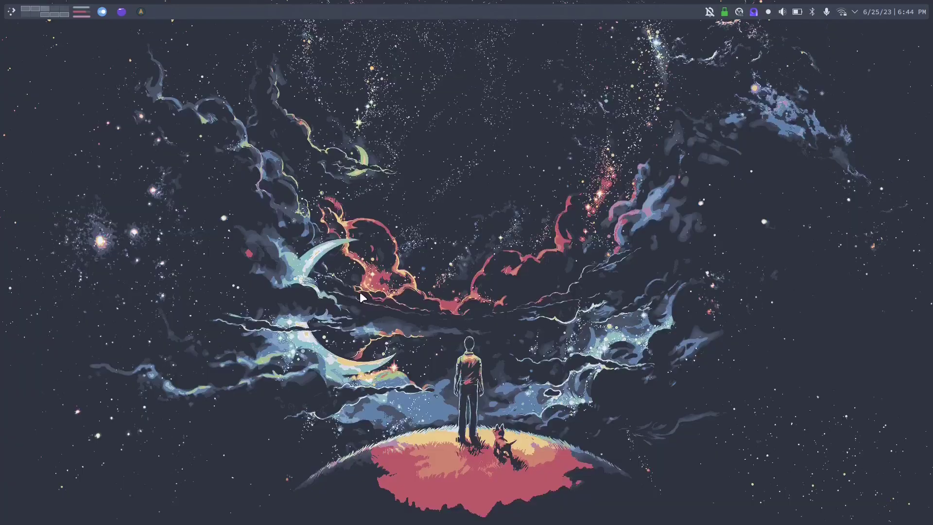
# Open the Polonium script's configuration from the KWin Scripts page in System Settings.
pyautogui.press('super+i')
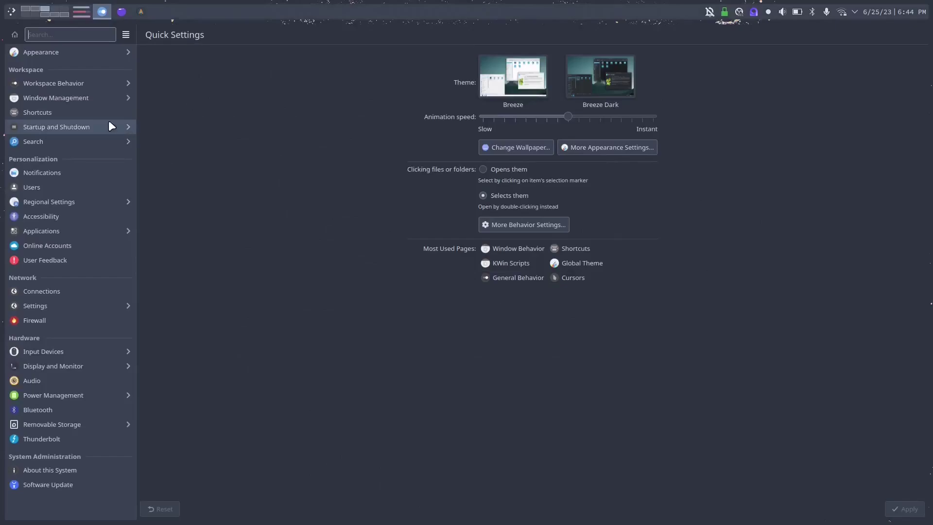
pyautogui.click(79, 104)
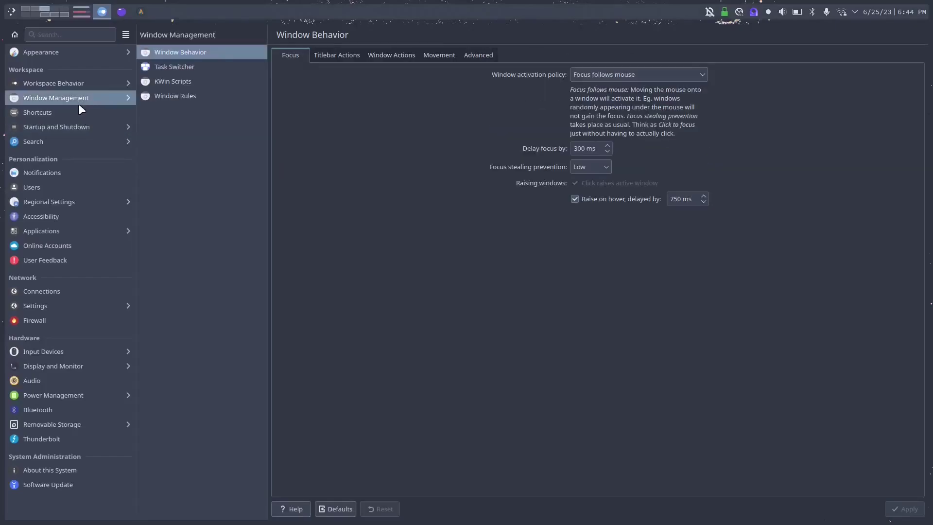
pyautogui.click(181, 82)
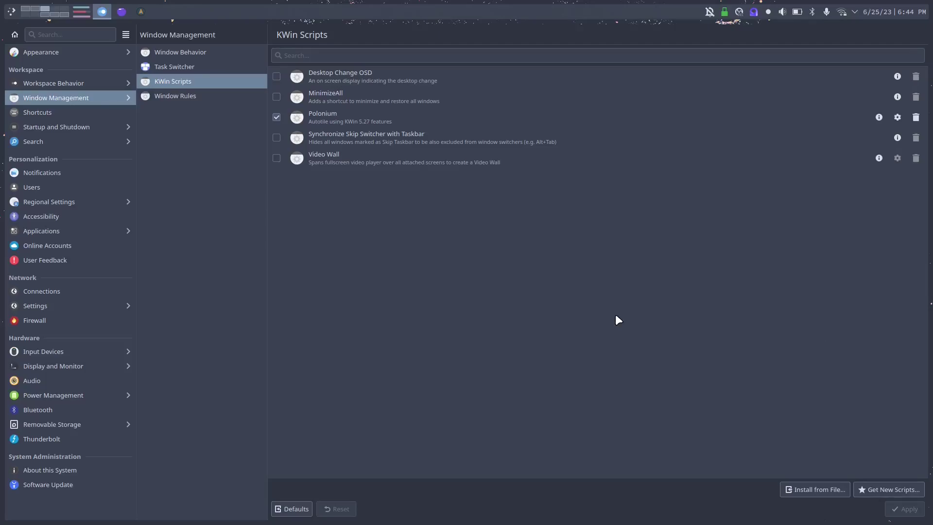
pyautogui.click(900, 117)
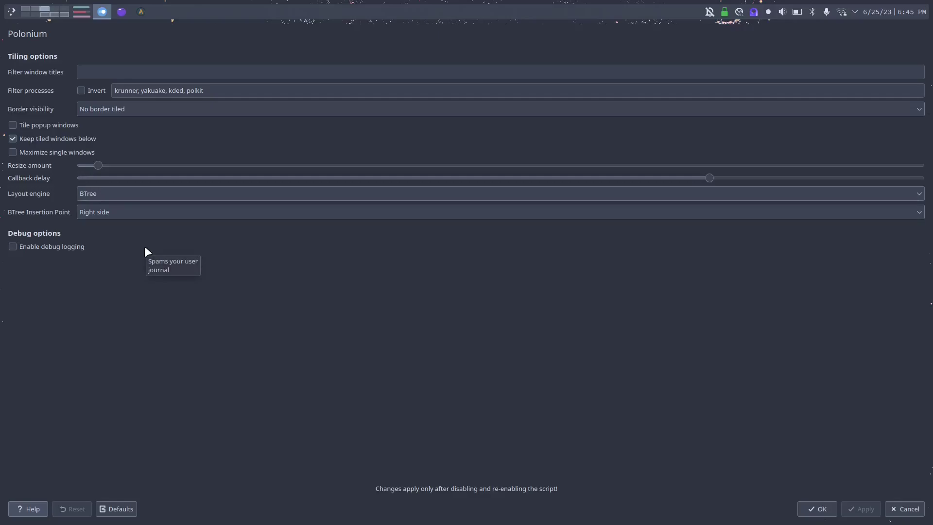
# Open several terminal windows on an empty desktop to demonstrate Polonium's automatic tiling.
pyautogui.press('Escape')
pyautogui.press('super+Return')
pyautogui.press('super+Return')
pyautogui.press('super+Return')
pyautogui.press('super+Return')
pyautogui.press('super+Return')
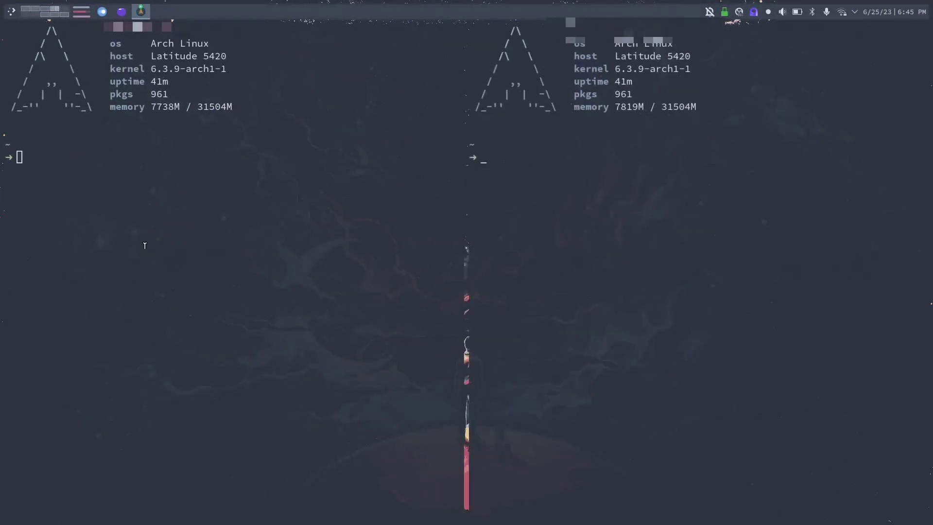
pyautogui.press('super+Return')
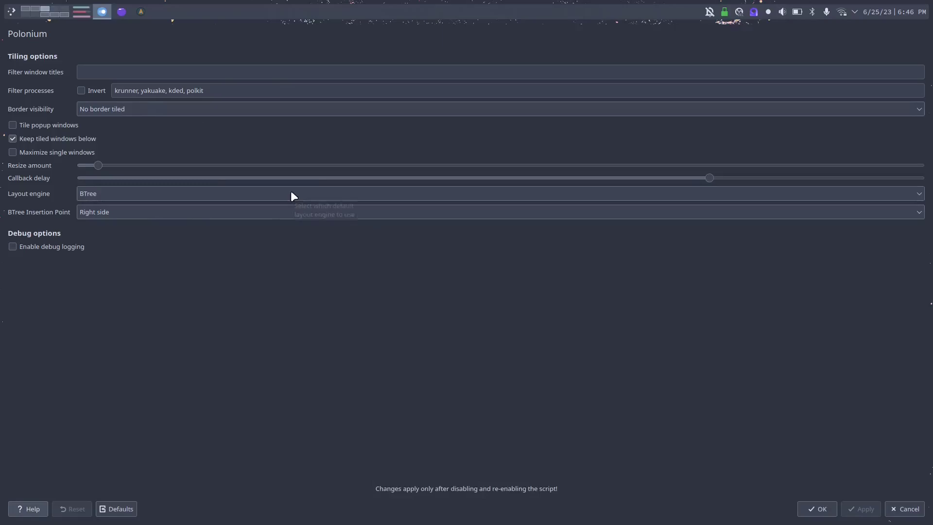
# Review Polonium's border visibility choices, keep No border tiled, and check the borders of the tiled terminals on the other desktop.
pyautogui.click(162, 113)
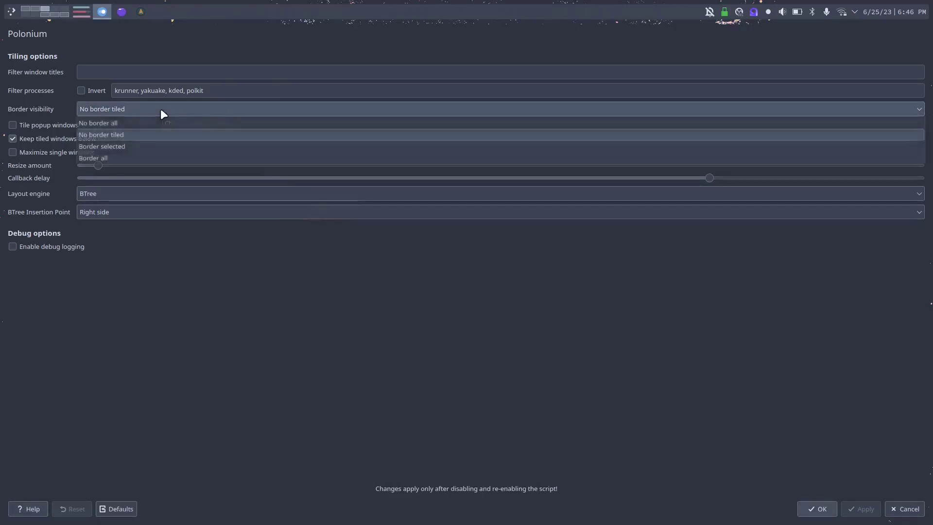
pyautogui.click(129, 139)
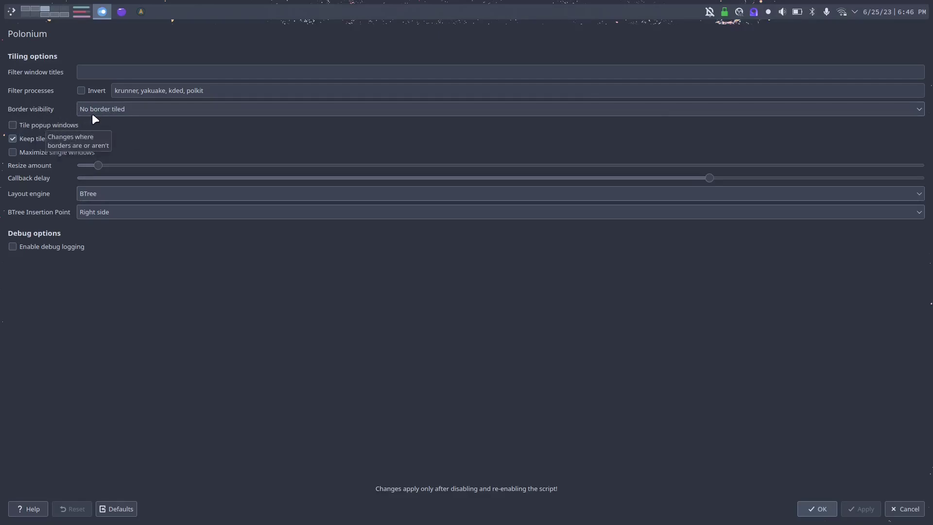
pyautogui.press('ctrl+super+Right')
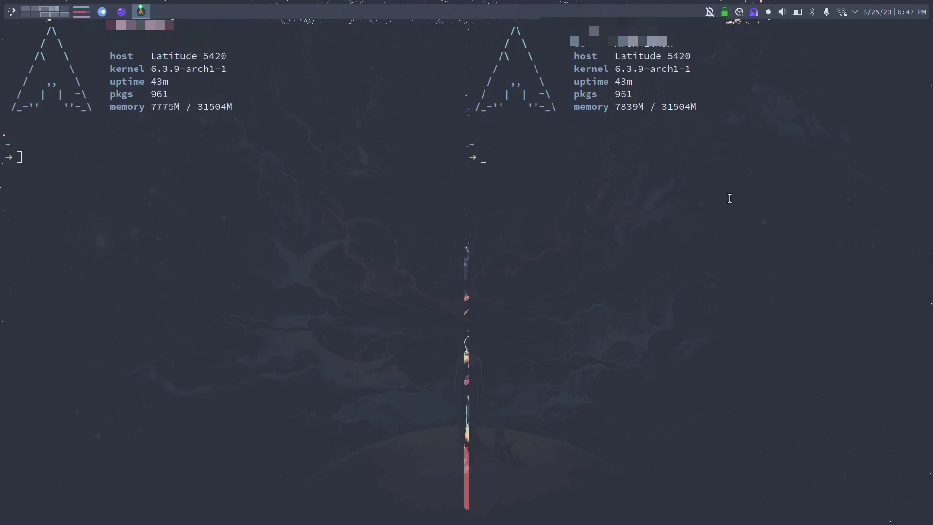
pyautogui.press('ctrl+super+Left')
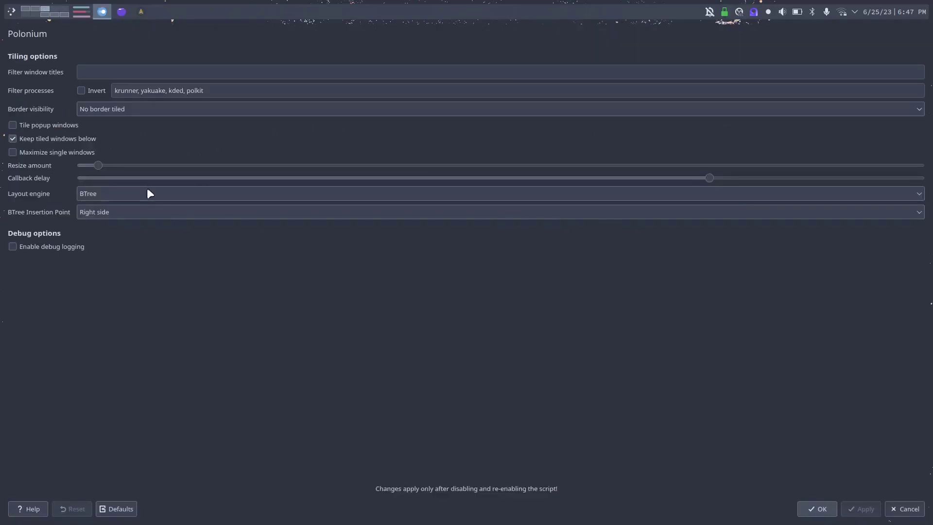
# Review Polonium's layout engine choices without changing the selection, and check how the BTree layout arranges three terminals.
pyautogui.click(112, 194)
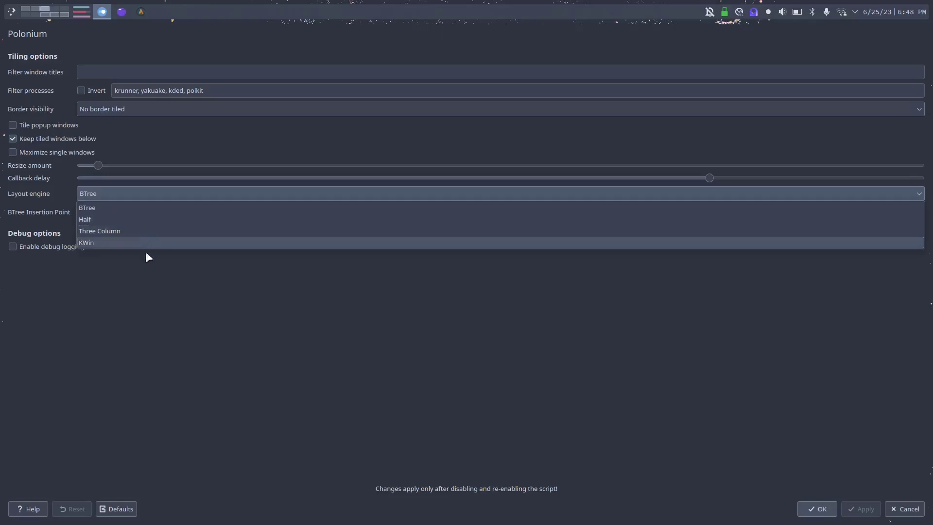
pyautogui.click(136, 284)
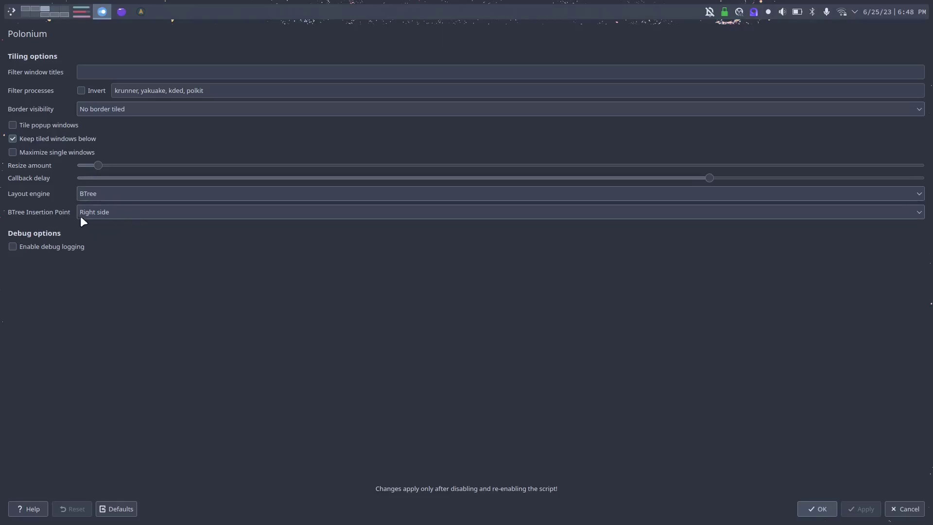
pyautogui.hotkey('ctrl', 'F2')
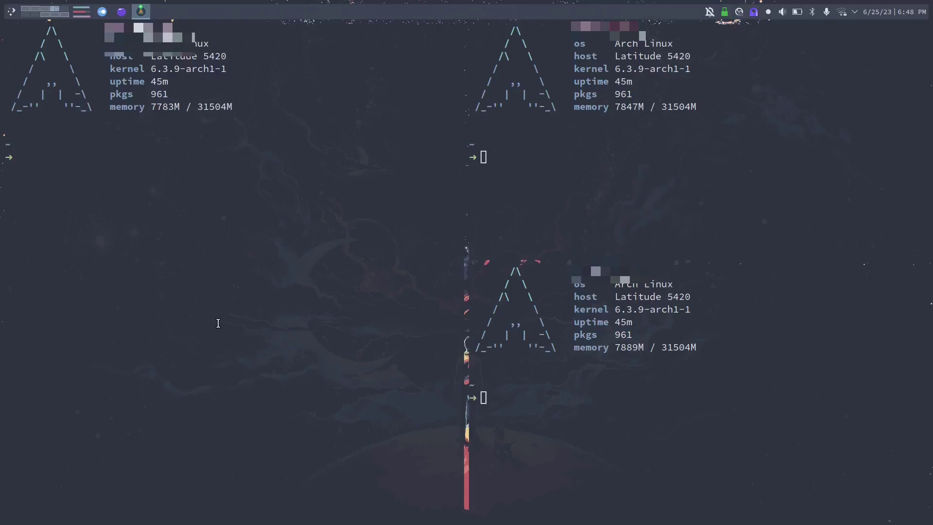
pyautogui.hotkey('alt', 'Tab')
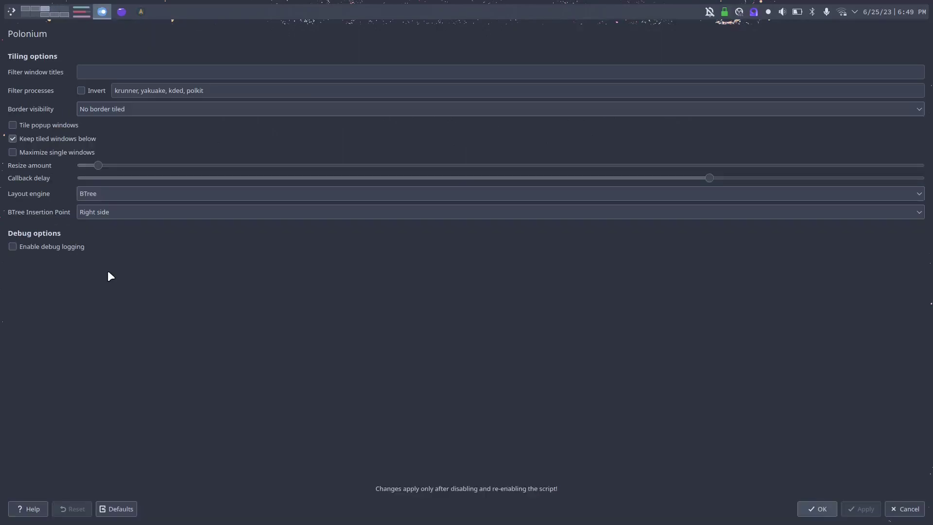
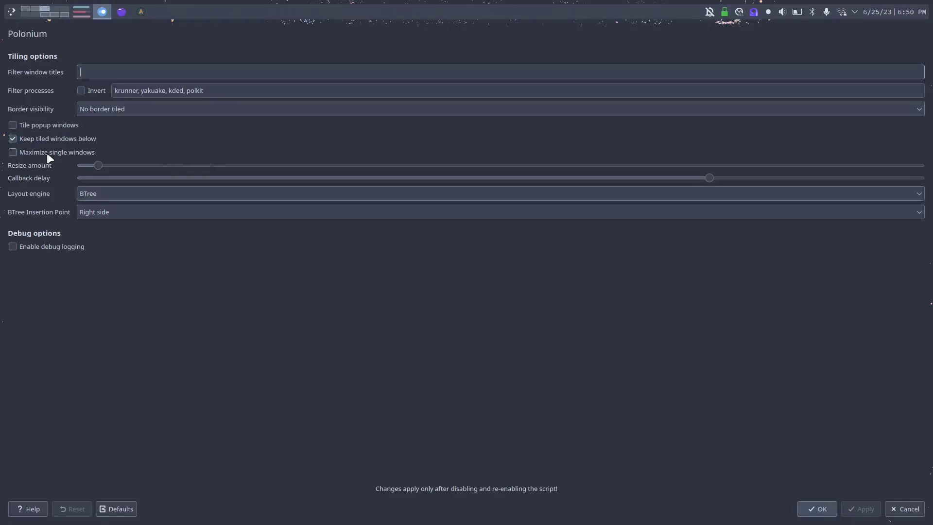
# Open the file manager on an empty desktop, float and maximize its window, and return to the Polonium options.
pyautogui.press('Escape')
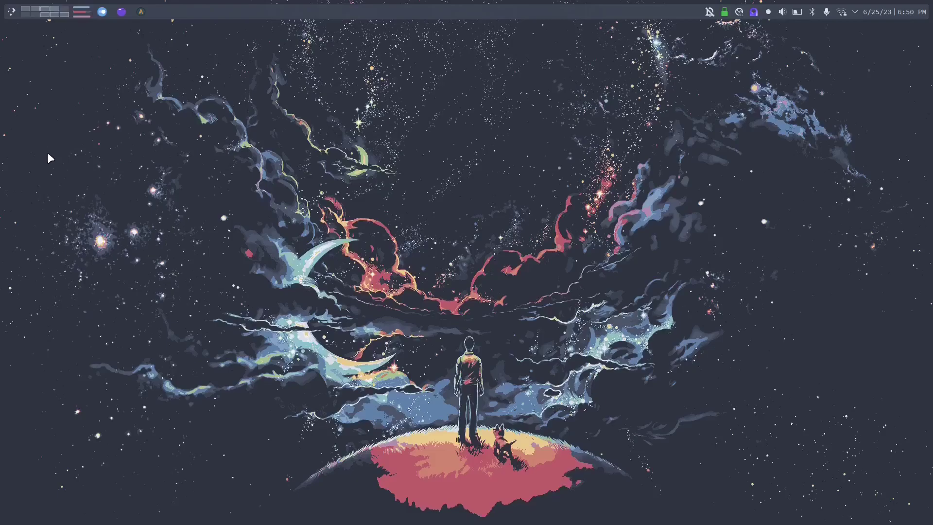
pyautogui.press('super+e')
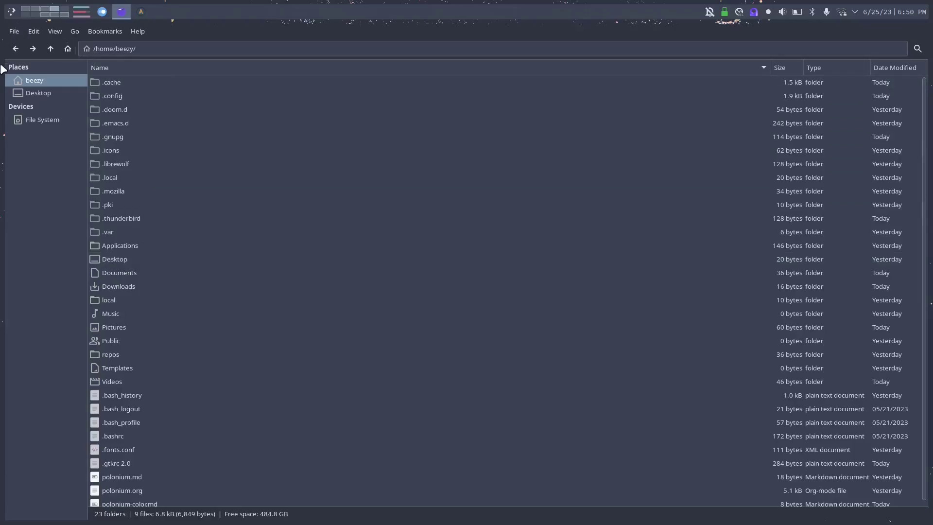
pyautogui.press('super+shift+space')
pyautogui.press('super+Page_Up')
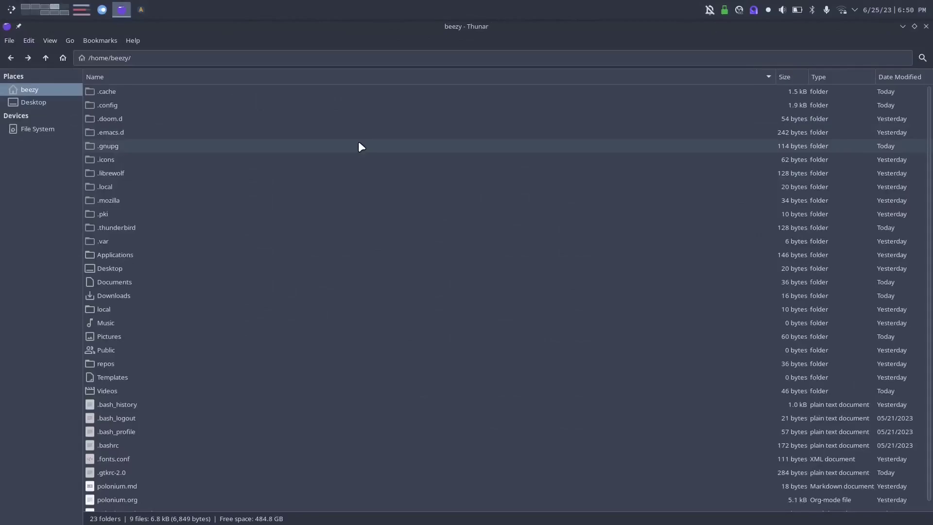
pyautogui.press('super+d')
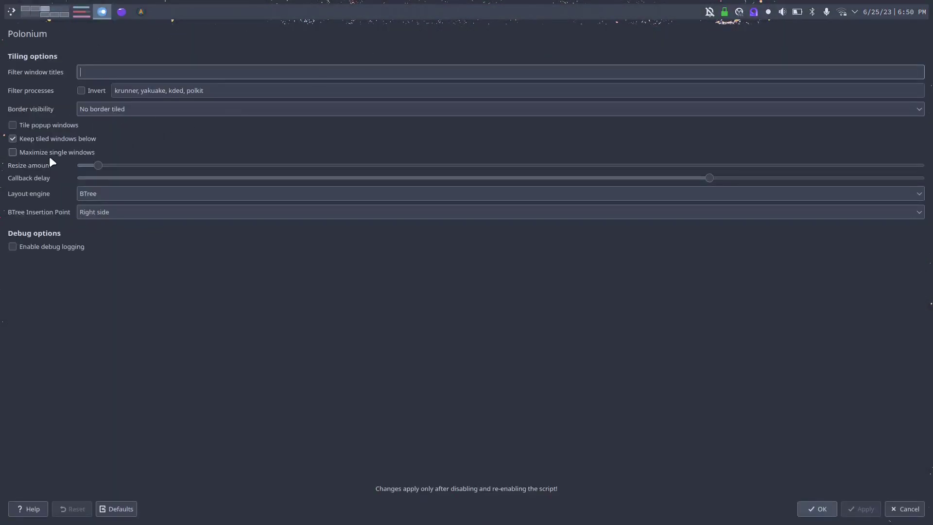
# Toggle Maximize single windows on and back off in the Polonium options, and go to an empty desktop.
pyautogui.click(48, 156)
pyautogui.press('space')
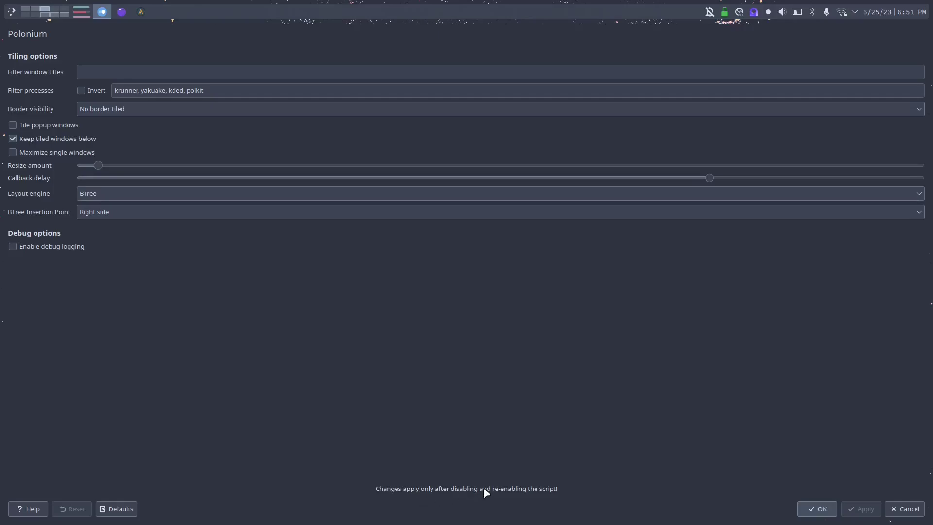
pyautogui.press('Escape')
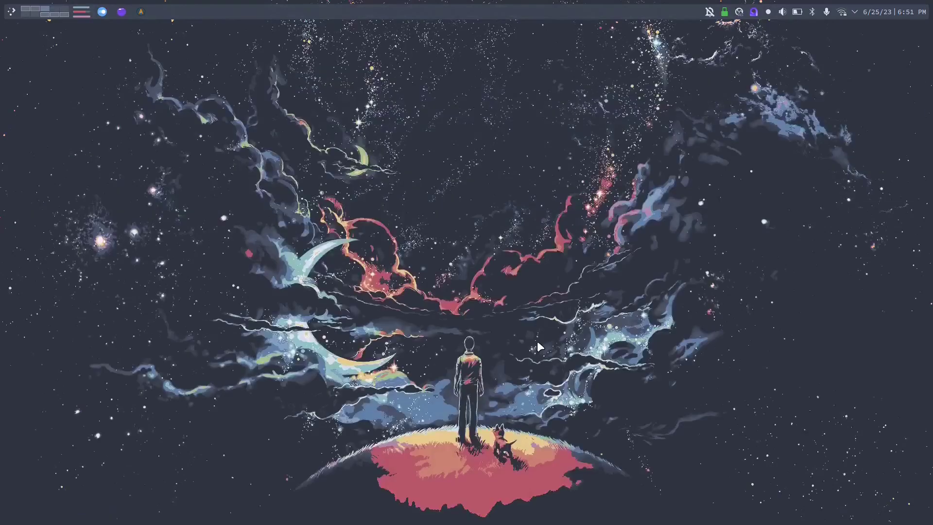
# Tile a terminal, the web browser and a second terminal on the desktop, and close the second terminal.
pyautogui.press('super+Return')
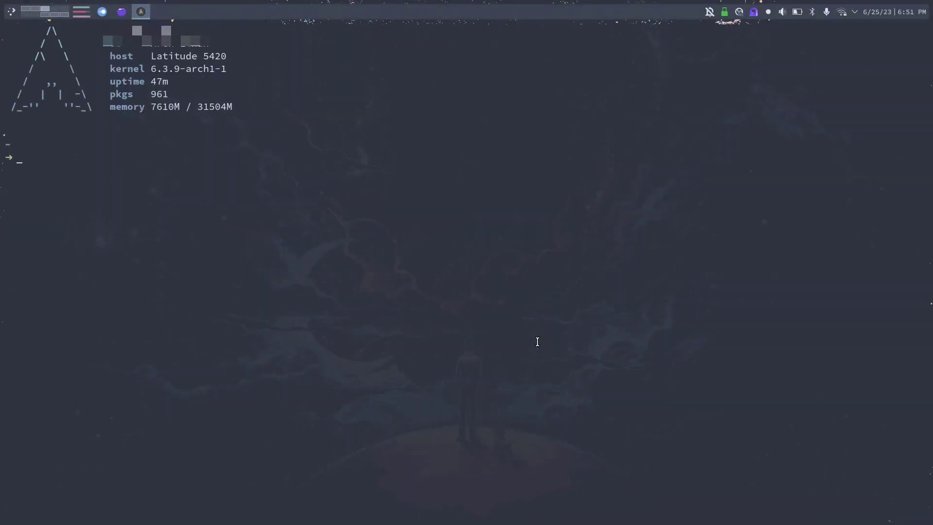
pyautogui.press('super+b')
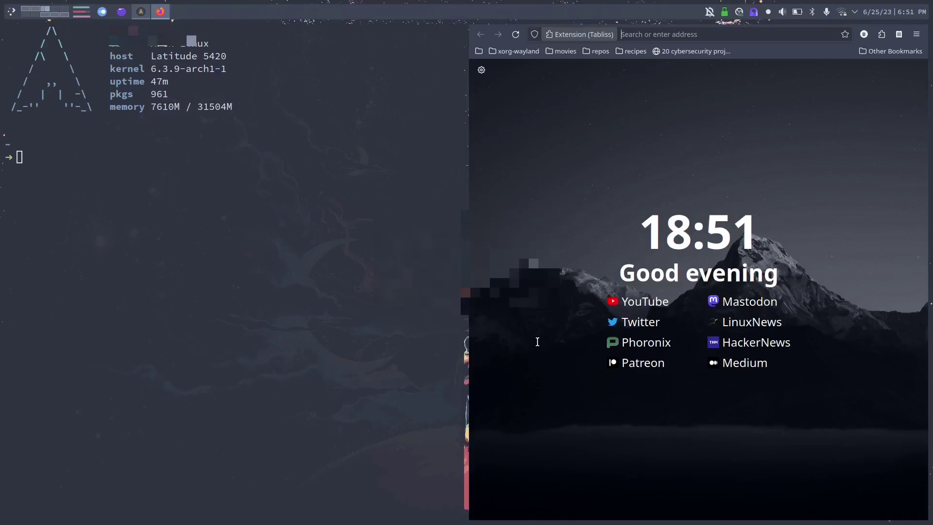
pyautogui.press('super+Return')
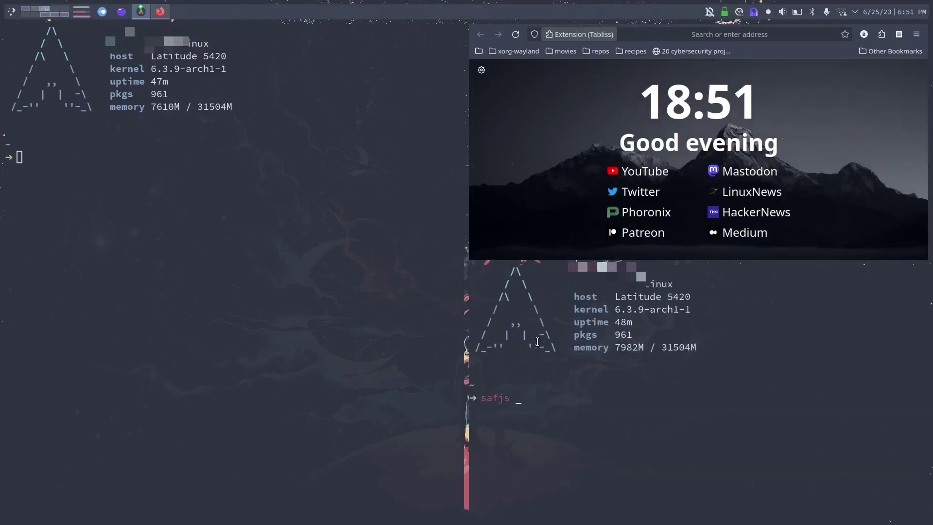
pyautogui.press('super+q')
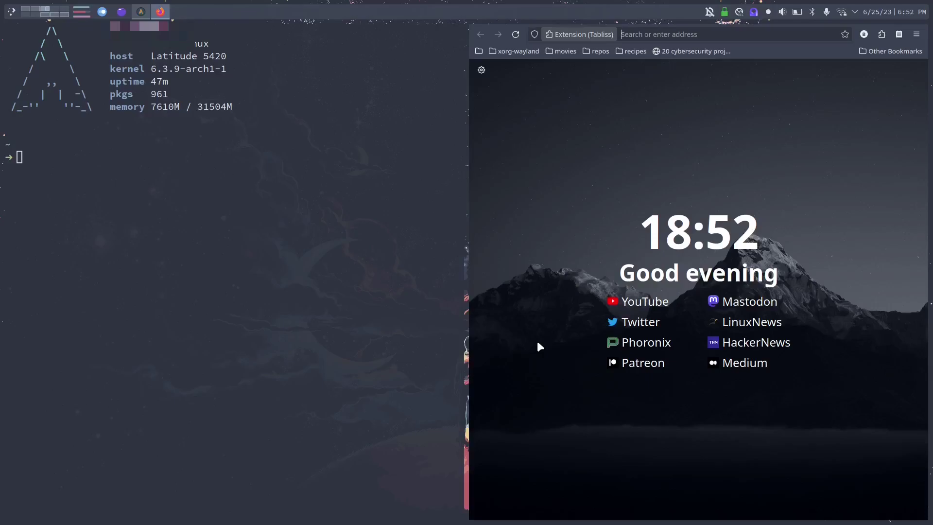
# Switch to an empty desktop and open KWin's tile layout editor.
pyautogui.press('super+2')
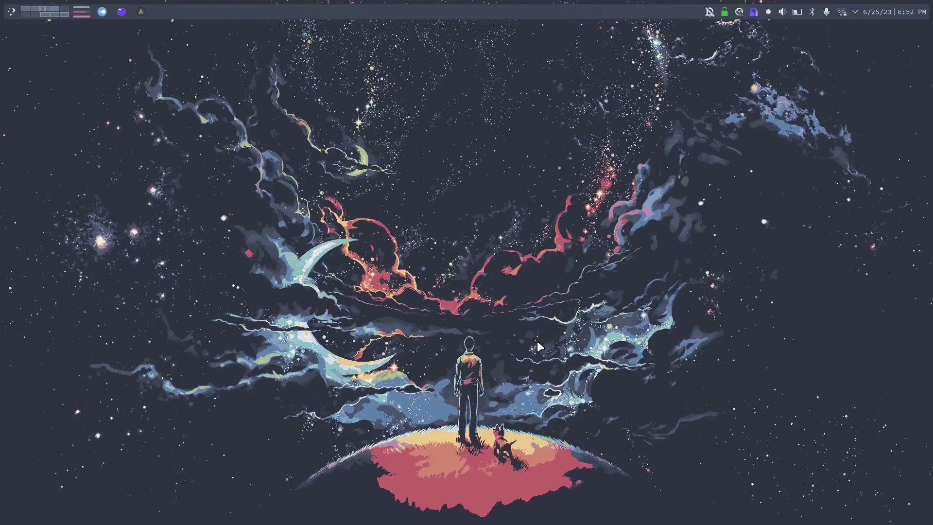
pyautogui.press('super+t')
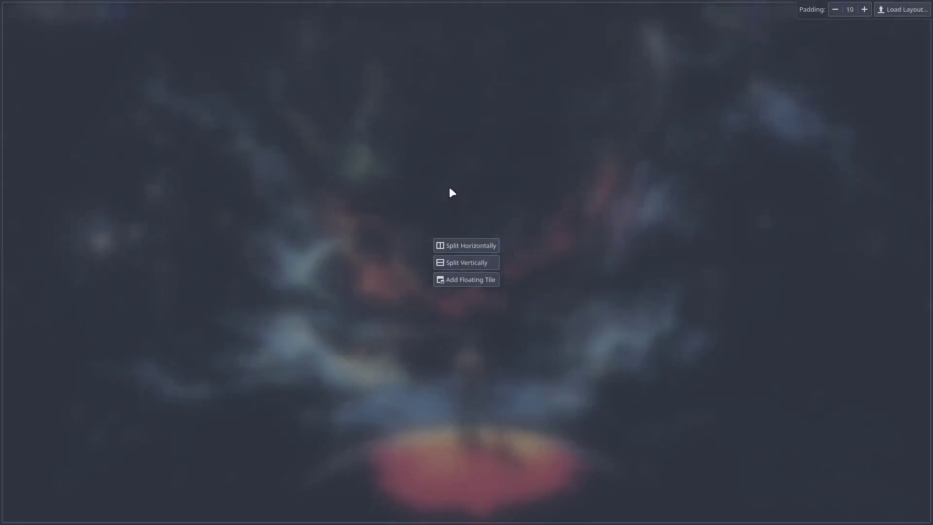
# Close KWin's tile layout editor, reopen it to look at its split and floating tile options, and leave it.
pyautogui.press('Escape')
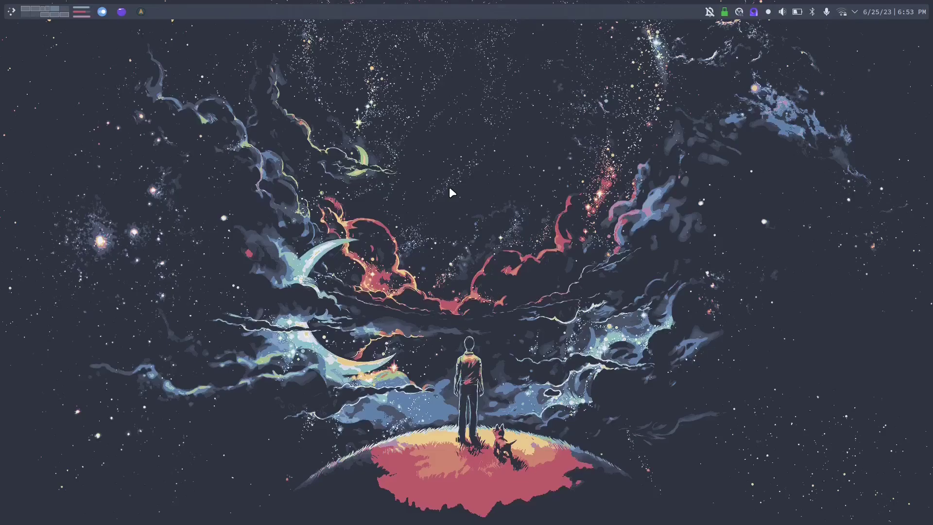
pyautogui.press('super+t')
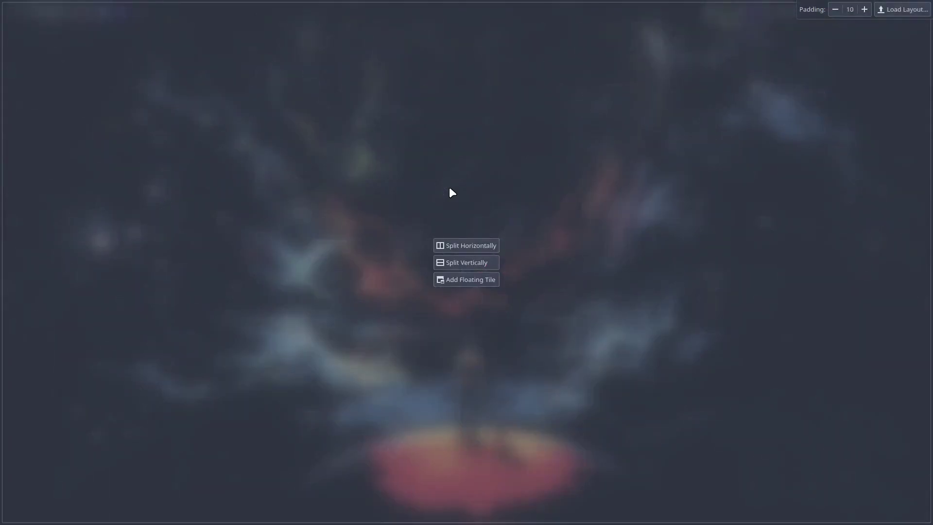
pyautogui.press('Escape')
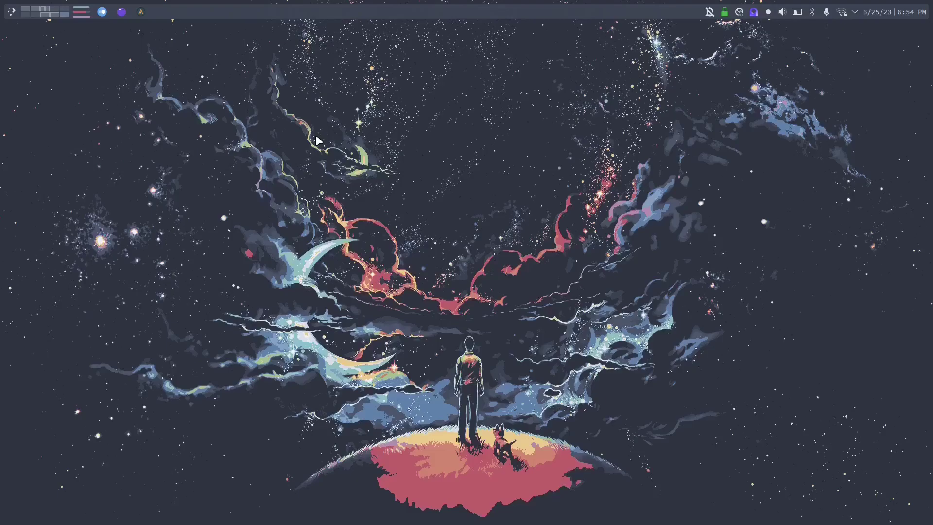
# Open the EndeavourOS-Plasma machine from Virtual Machine Manager, close the manager window and show the machine's console full screen.
pyautogui.hotkey('alt', 'space')
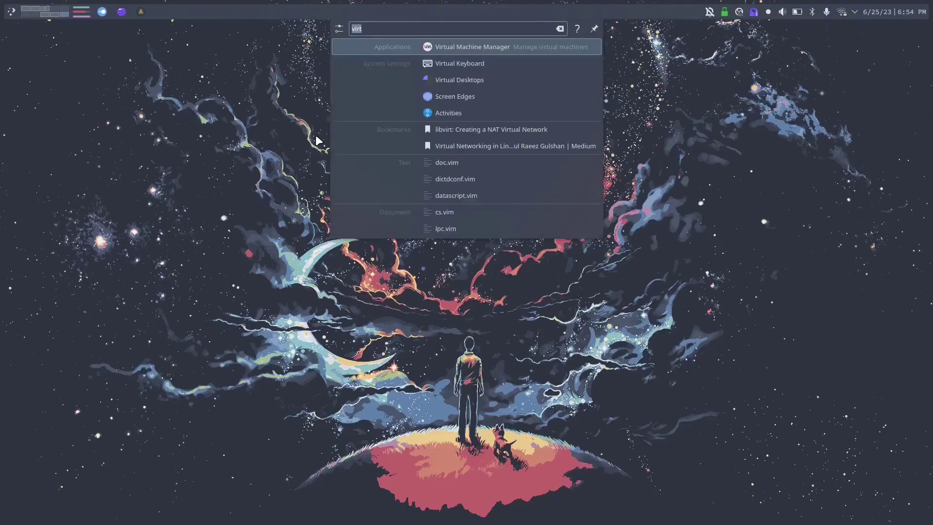
pyautogui.press('Return')
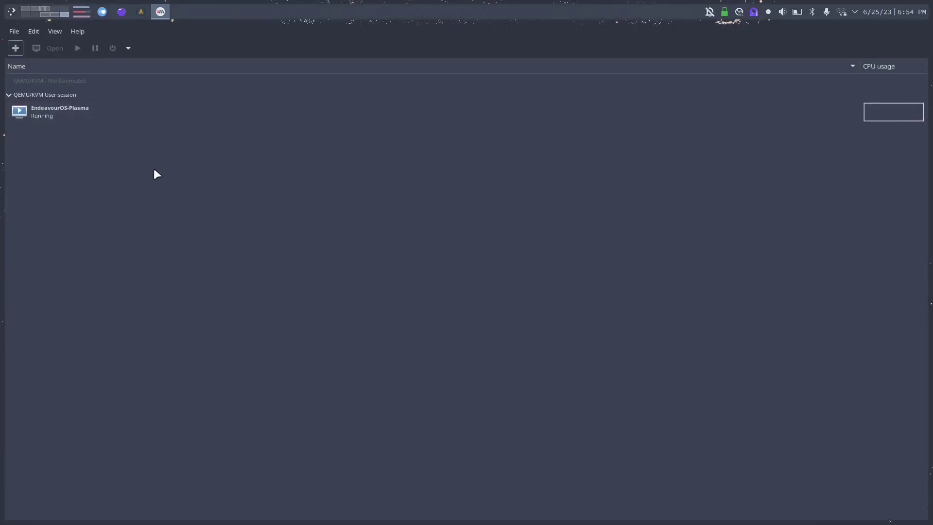
pyautogui.doubleClick(59, 110)
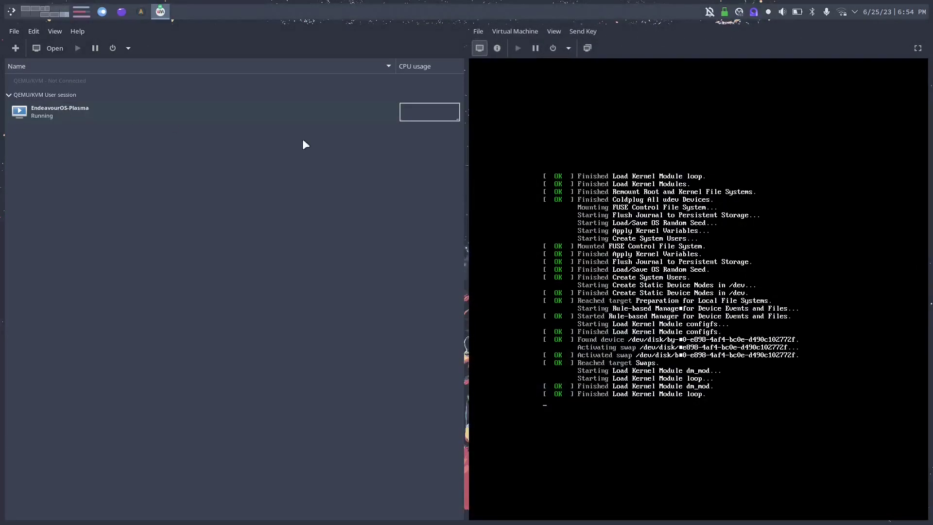
pyautogui.click(304, 142)
pyautogui.hotkey('ctrl', 'w')
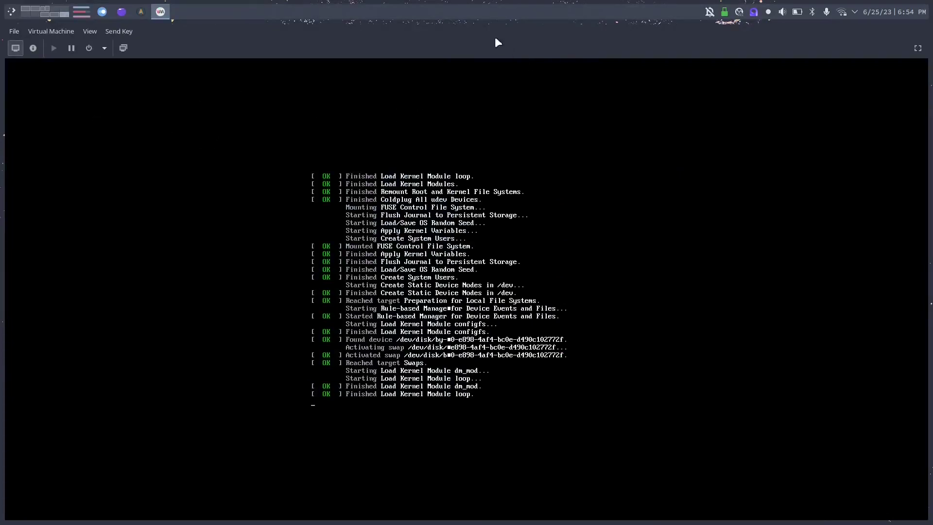
pyautogui.click(918, 48)
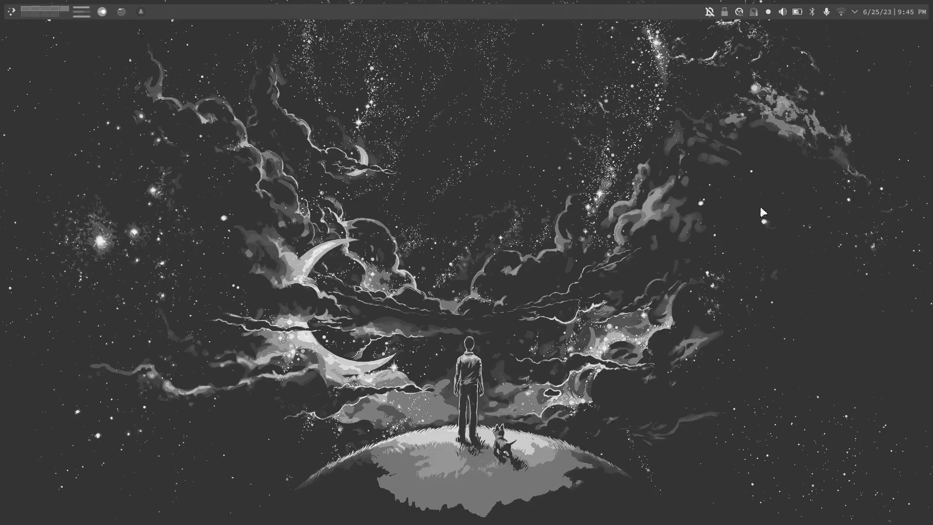
# Enter the desktop panel's edit mode, review its alignment, visibility and floating options, and leave the edit mode.
pyautogui.rightClick(674, 9)
pyautogui.click(716, 70)
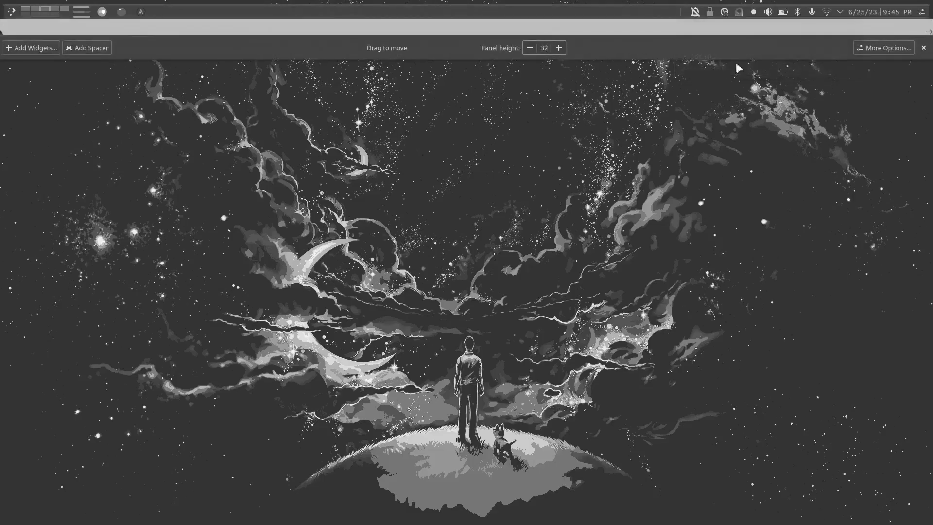
pyautogui.click(870, 51)
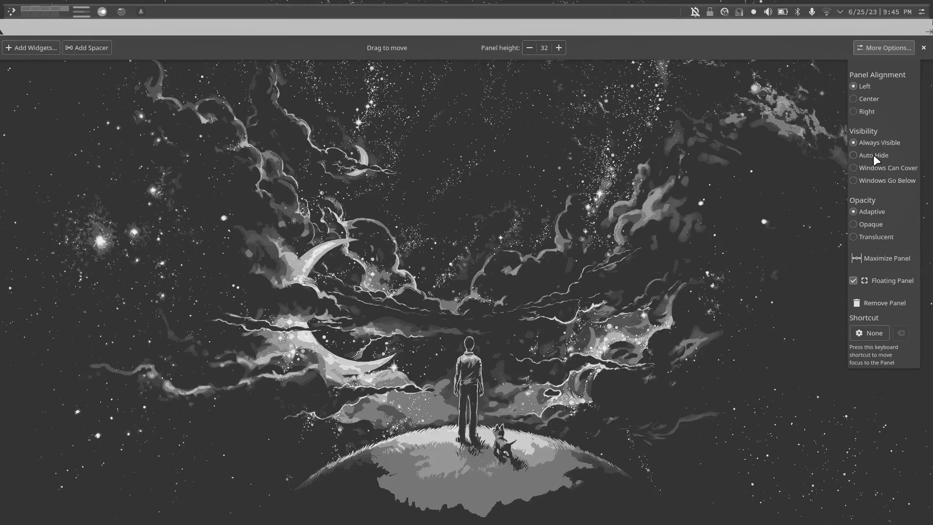
pyautogui.moveTo(527, 6)
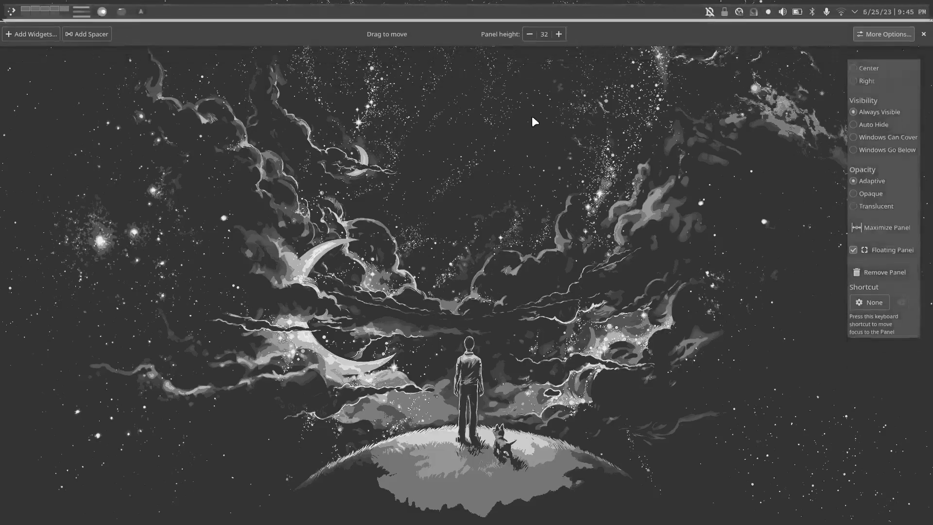
pyautogui.click(533, 117)
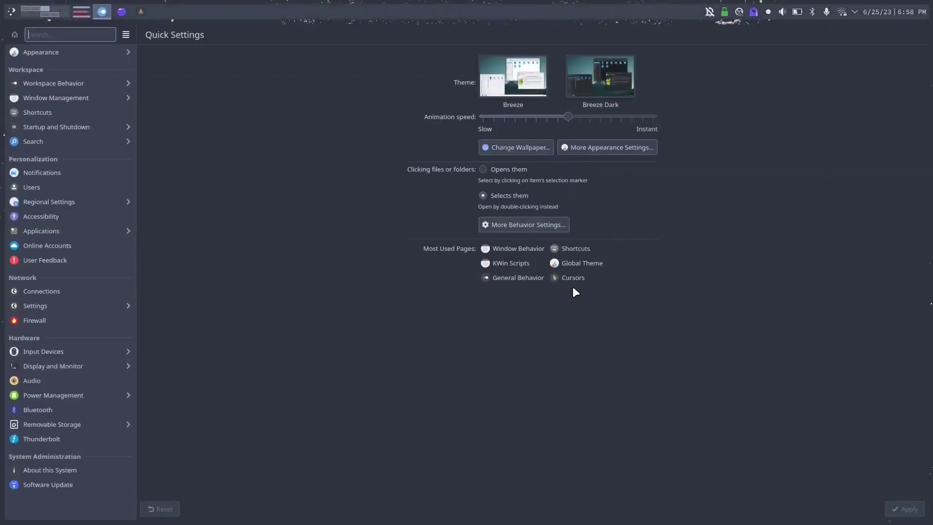
# Review the Polonium entries among the KWin shortcuts in System Settings, and close the settings window.
pyautogui.click(95, 115)
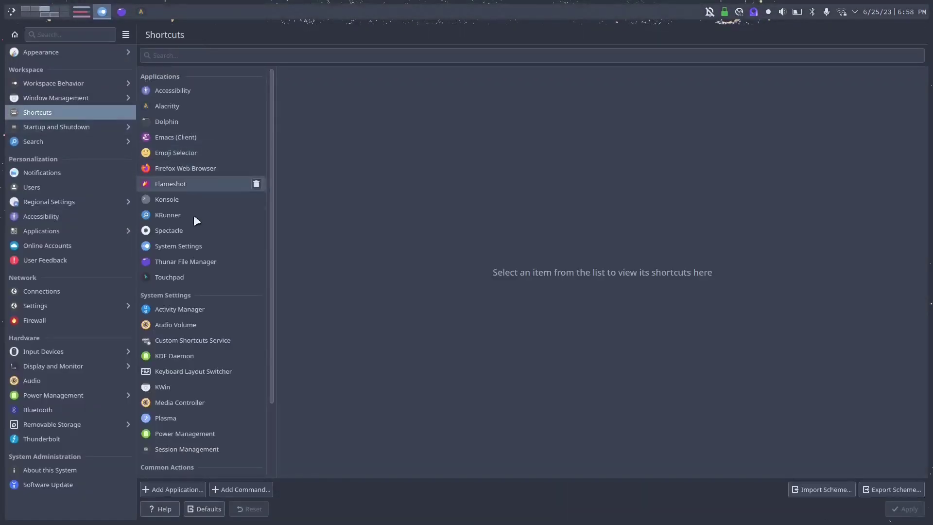
pyautogui.click(185, 386)
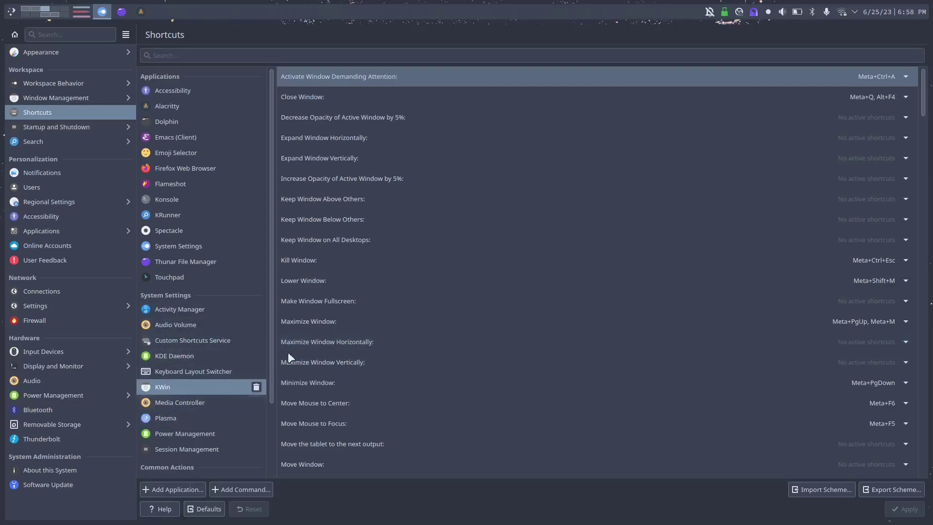
pyautogui.scroll(-5, 382, 341)
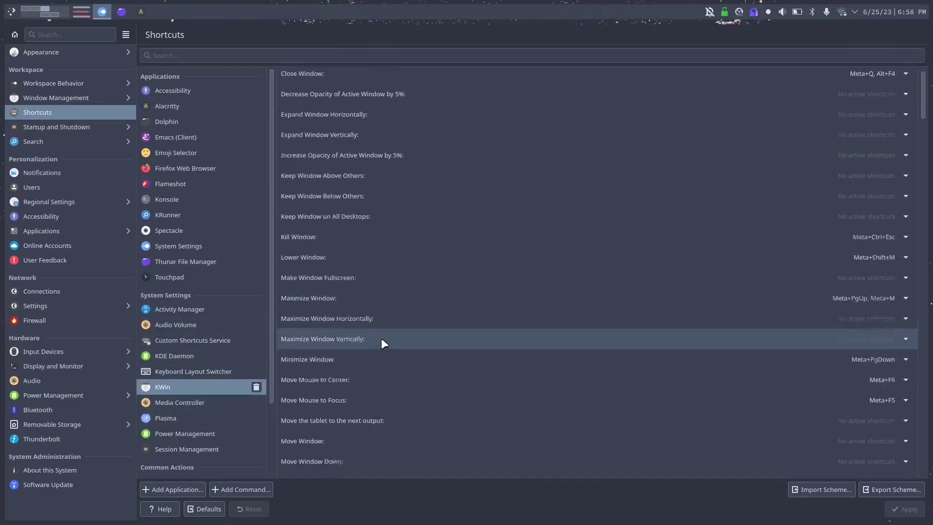
pyautogui.scroll(-6, 384, 342)
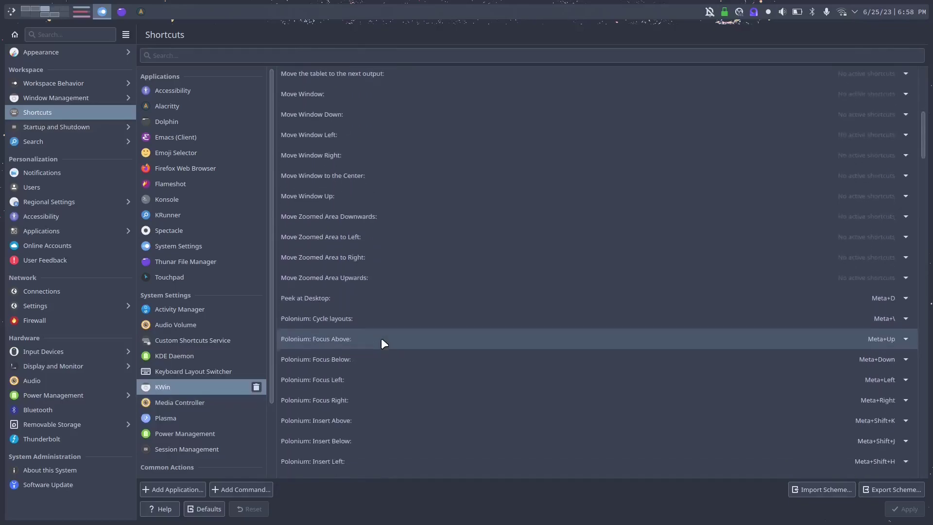
pyautogui.scroll(-3, 381, 338)
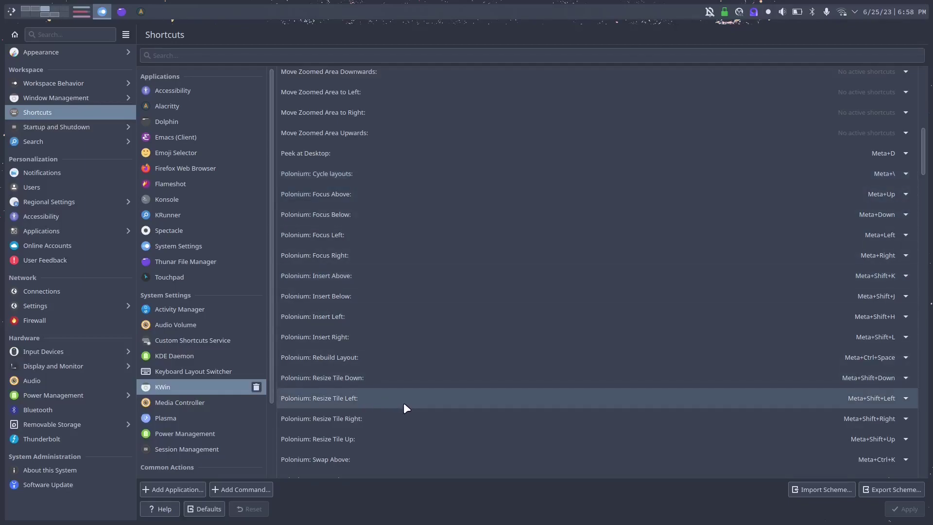
pyautogui.hotkey('ctrl', 'q')
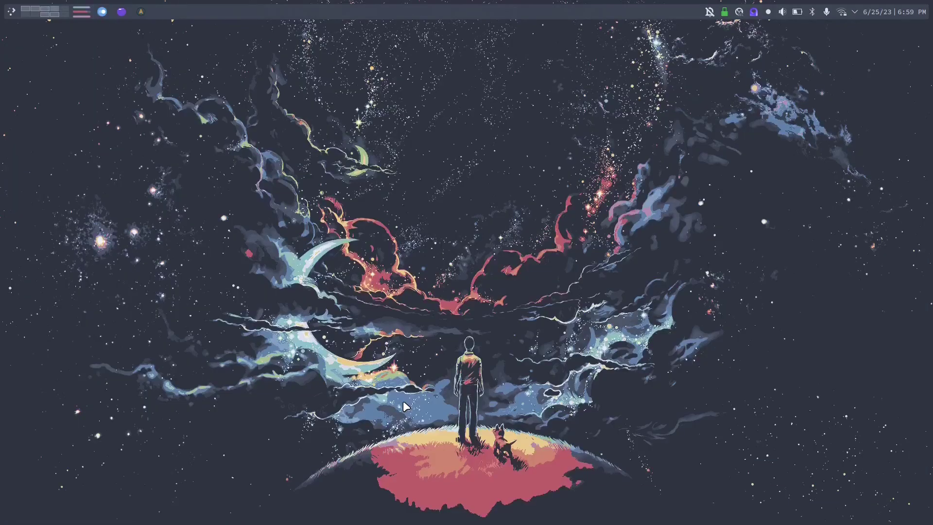
# Tile two terminals side by side on the empty desktop, and shift the split between them to the left and back right.
pyautogui.press('super+Return')
pyautogui.press('super+Return')
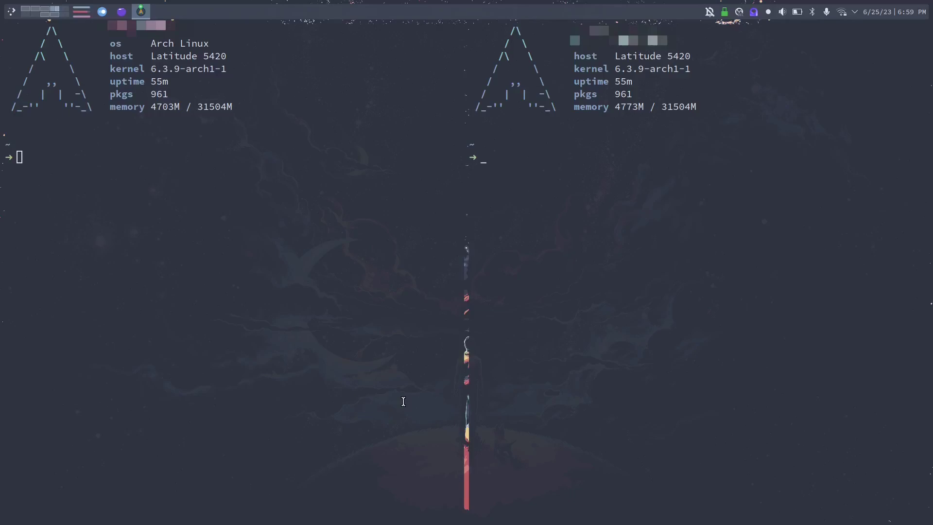
pyautogui.press('super+ctrl+Left')
pyautogui.press('super+ctrl+Right')
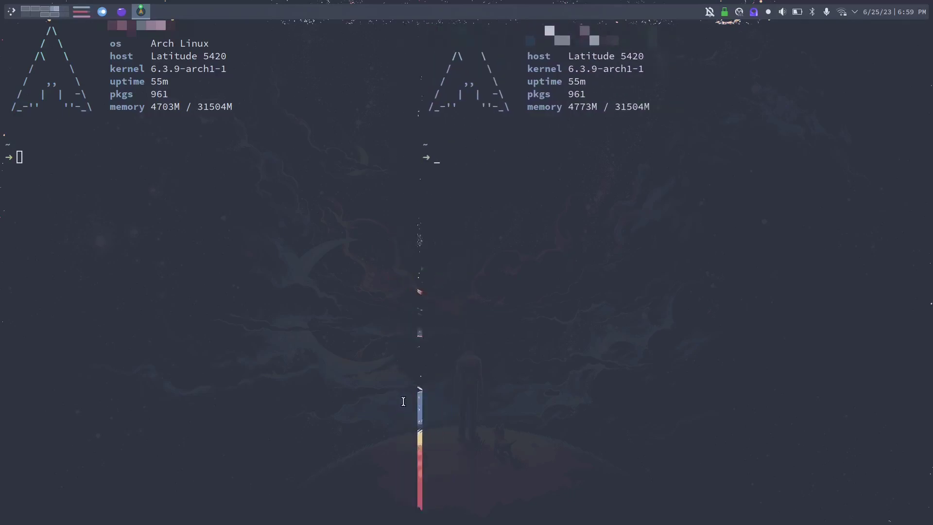
pyautogui.press('super+ctrl+Right')
pyautogui.press('super+1')
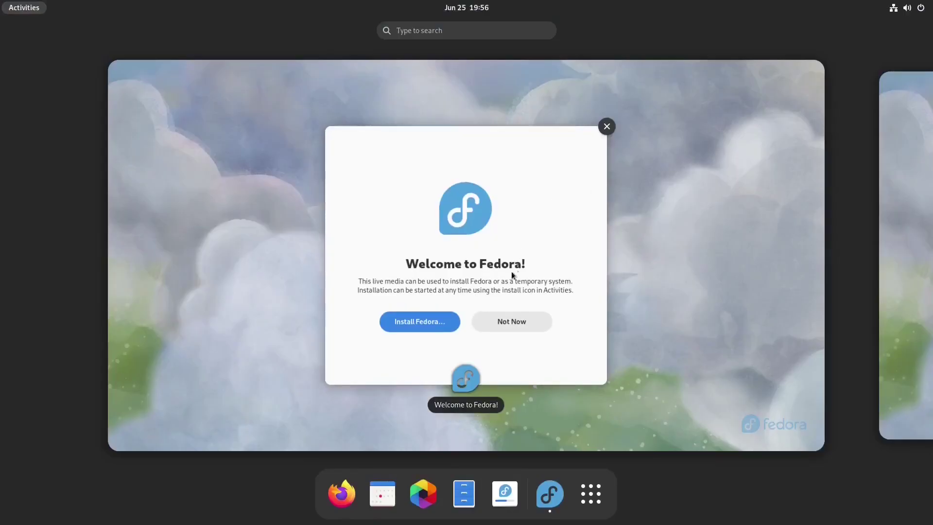
# Bring up the Welcome to Fedora window on the live desktop and start the Fedora installer.
pyautogui.click(407, 329)
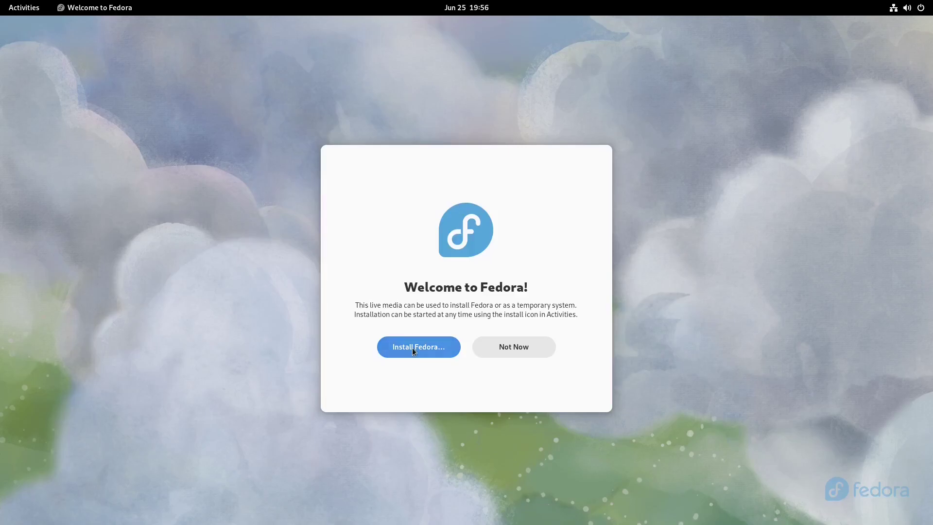
pyautogui.click(411, 347)
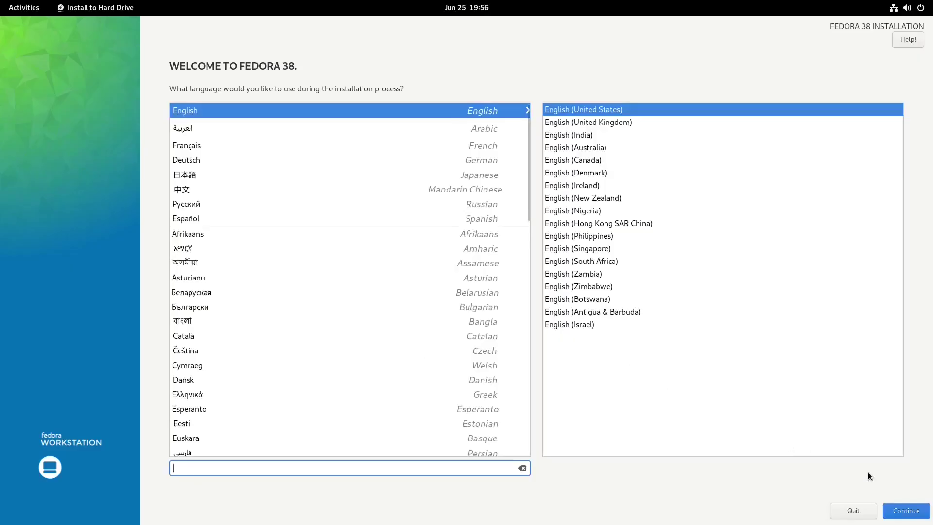